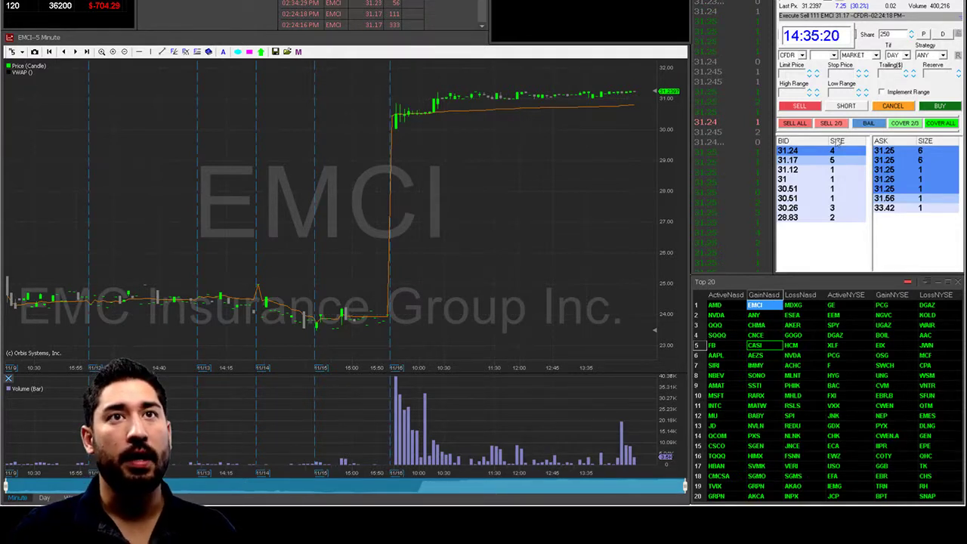
- Leave BAIL's settings unchanged, buy two 250-share EMCI lots at 31.25, then load CNCE
right_click(868, 124)
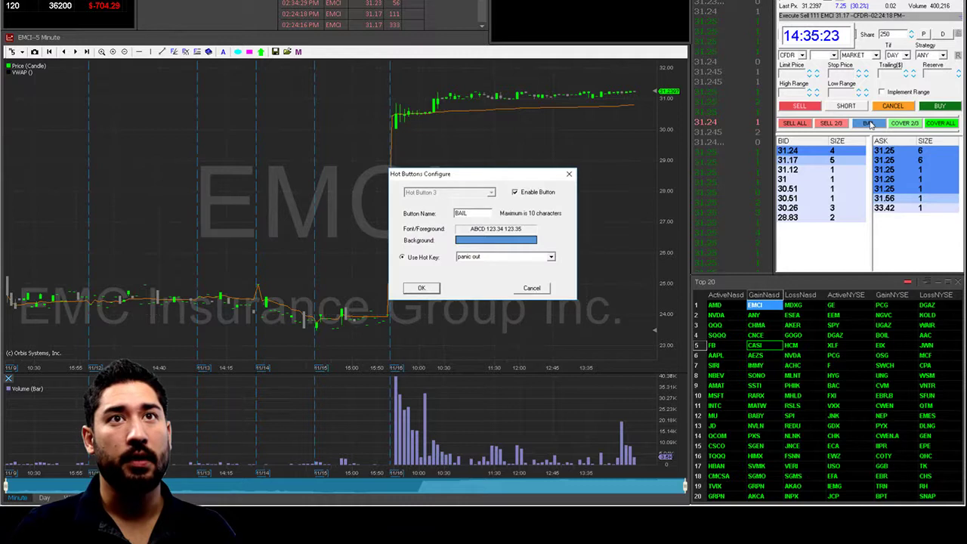
click(533, 289)
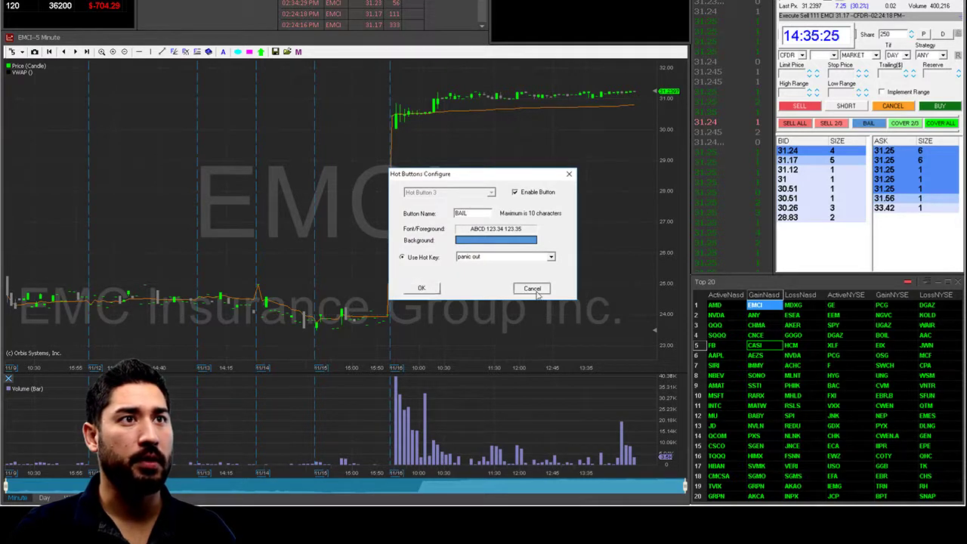
click(940, 106)
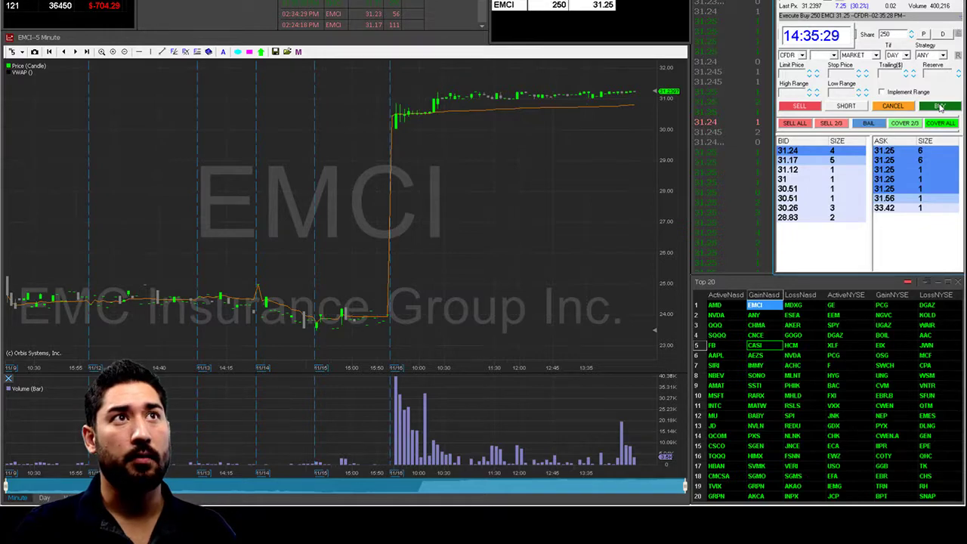
click(940, 106)
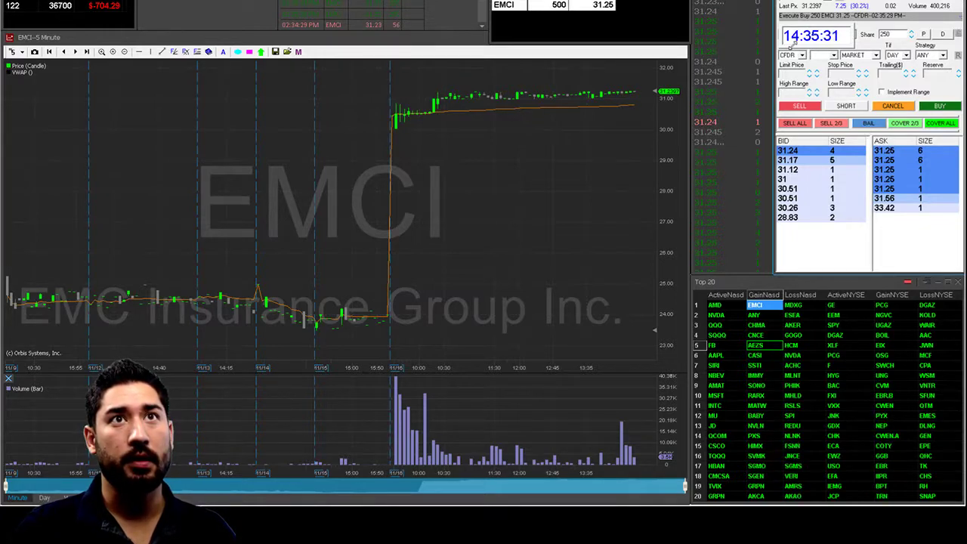
text(CNCE)
key(Return)
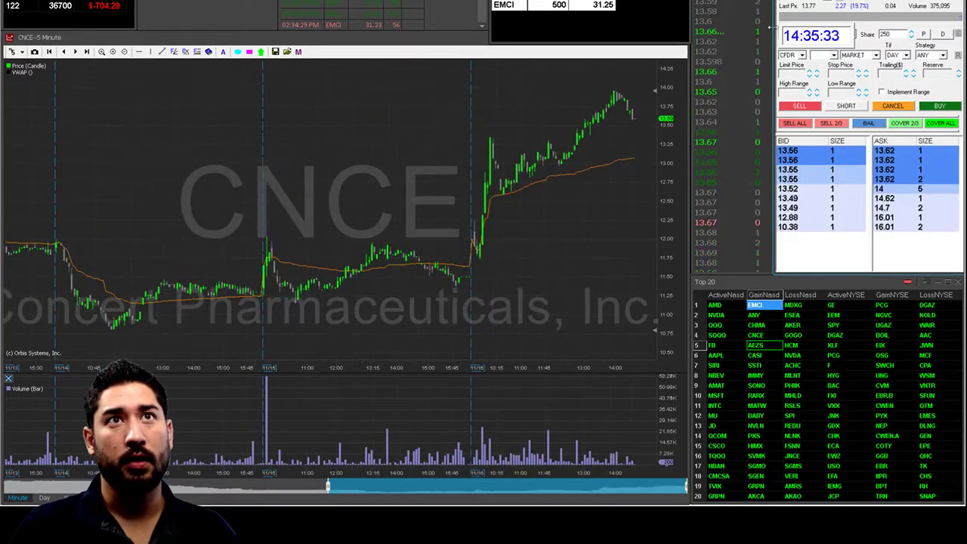
- Short 250 CNCE at 13.558 and place a 250-share CNCE limit buy at 10.38
click(846, 106)
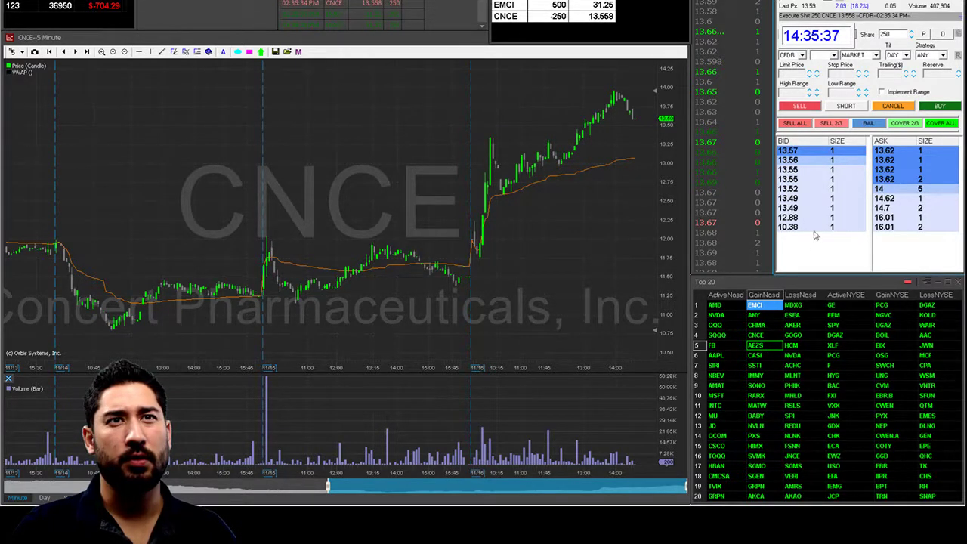
click(789, 227)
click(953, 106)
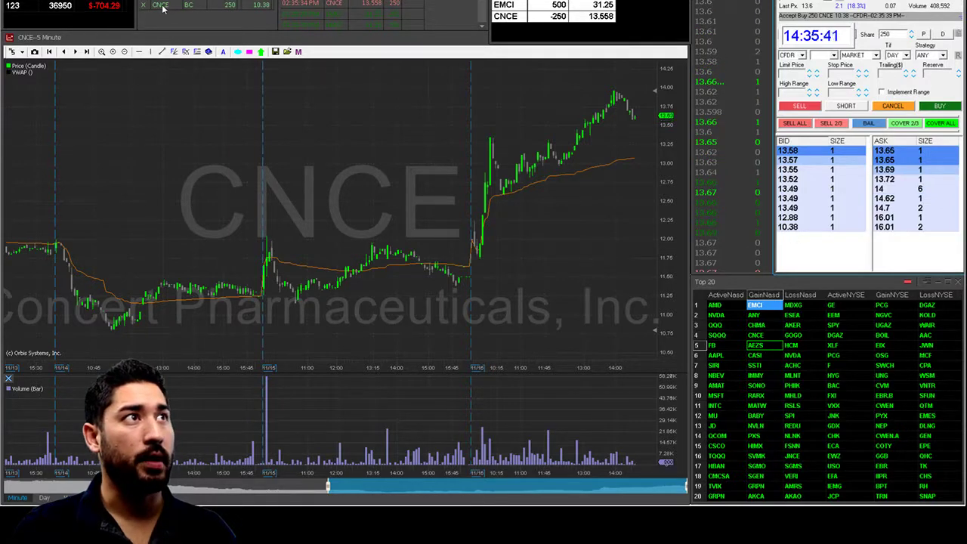
- Confirm the positions panel configuration unchanged and bring up the recent symbols list
right_click(519, 29)
click(535, 32)
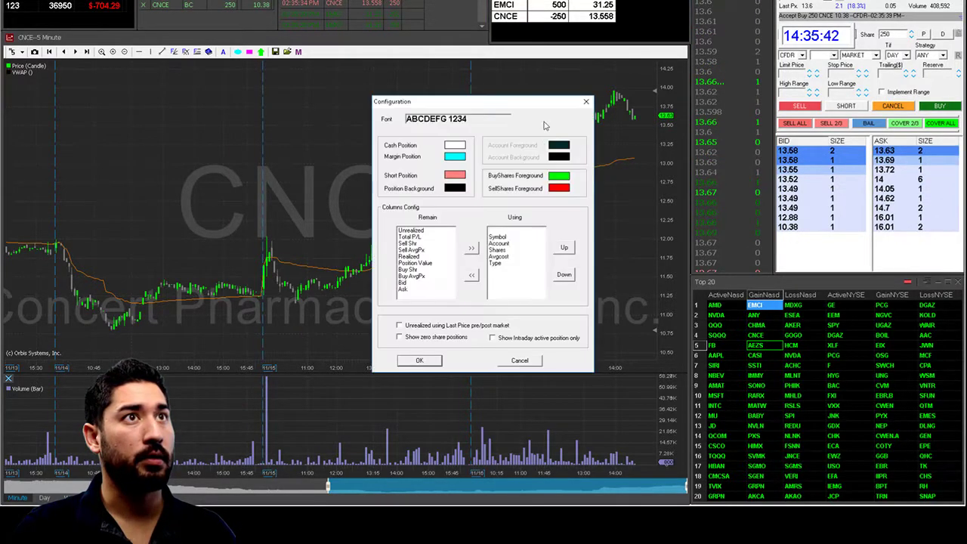
click(434, 359)
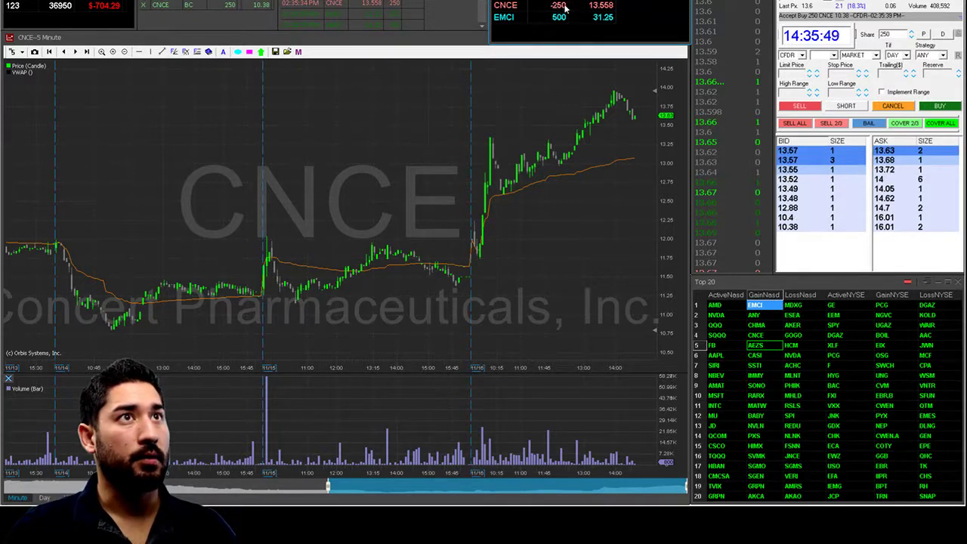
click(834, 6)
- Pick AEZS from the recent symbols list to load its chart and order book
click(809, 12)
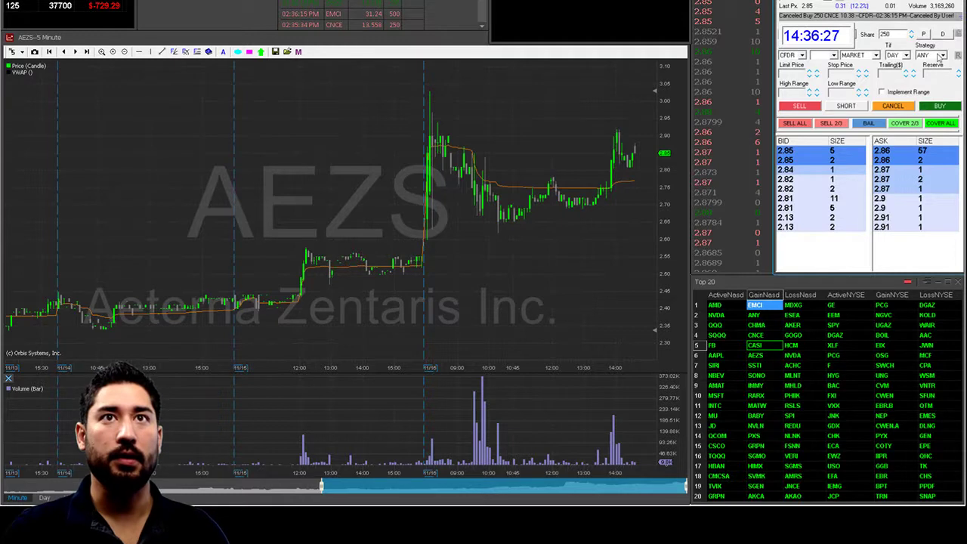
- Buy 250 AEZS and place a 500-share AEZS limit sell at 2.97
click(939, 106)
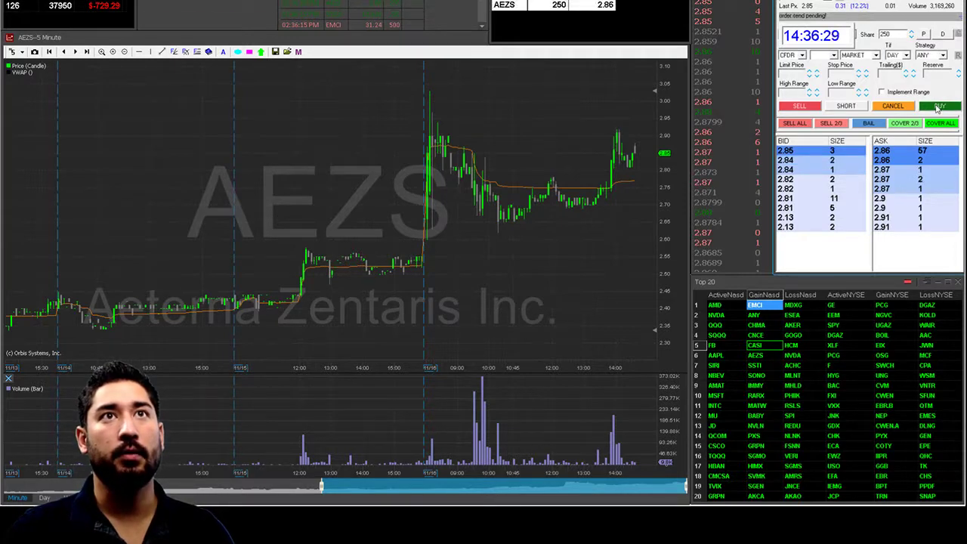
click(892, 190)
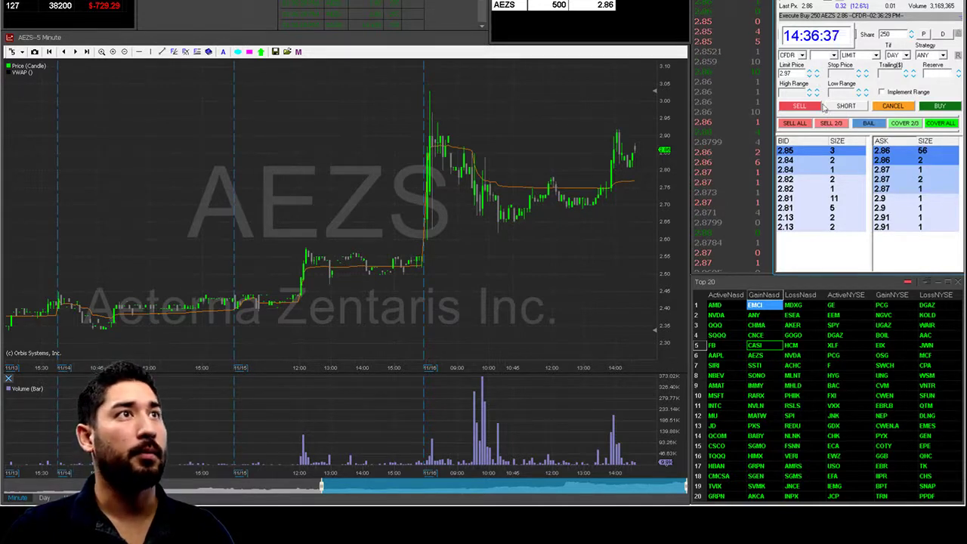
click(923, 34)
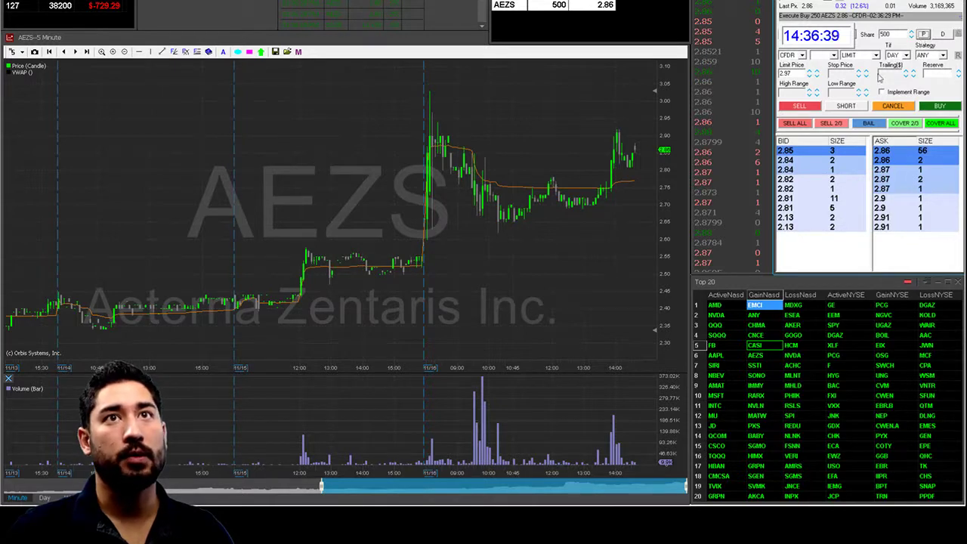
click(805, 108)
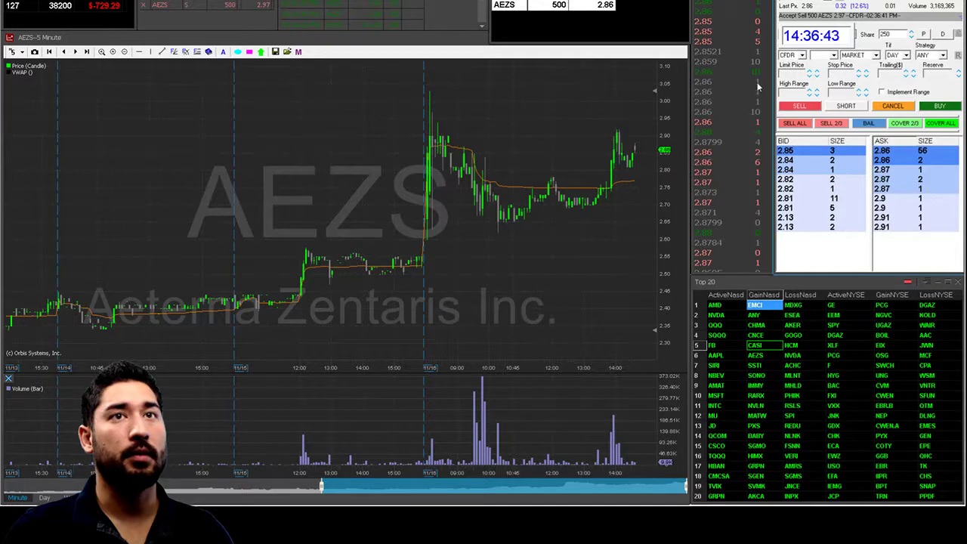
- Load RARX and short 250 shares at 16.07 with the F2 hotkey
text(RARX)
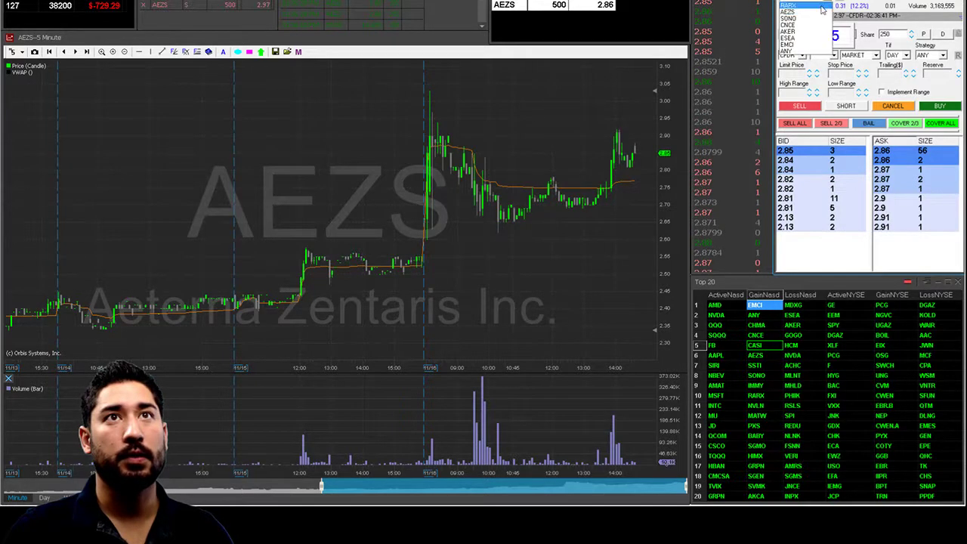
key(Return)
key(F2)
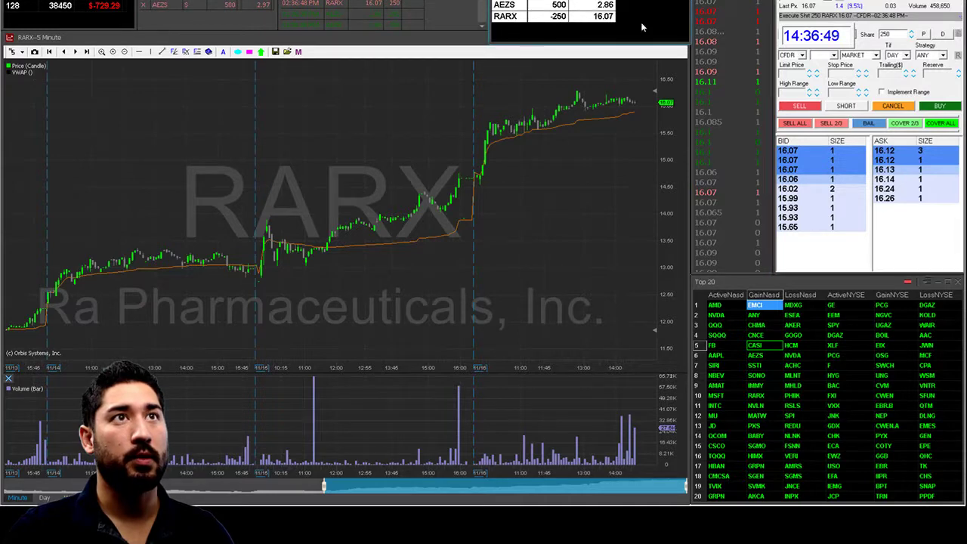
- Confirm the time-and-sales configuration unchanged, then switch the chart and quotes to SONO
right_click(642, 24)
click(682, 33)
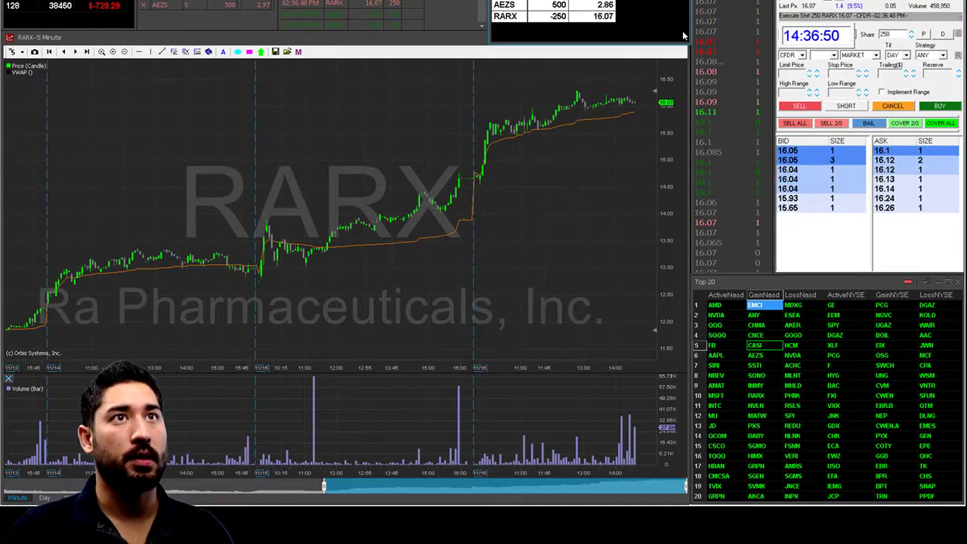
click(437, 359)
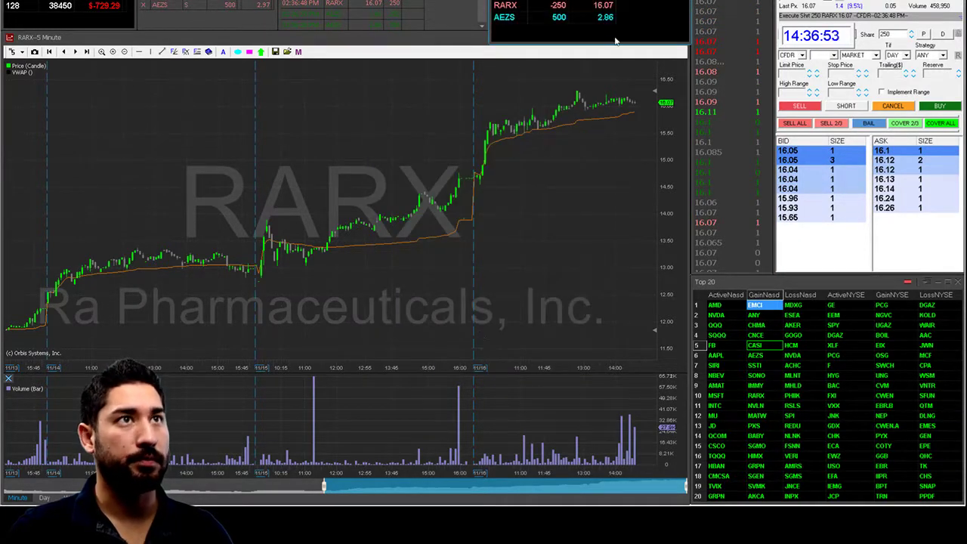
click(831, 5)
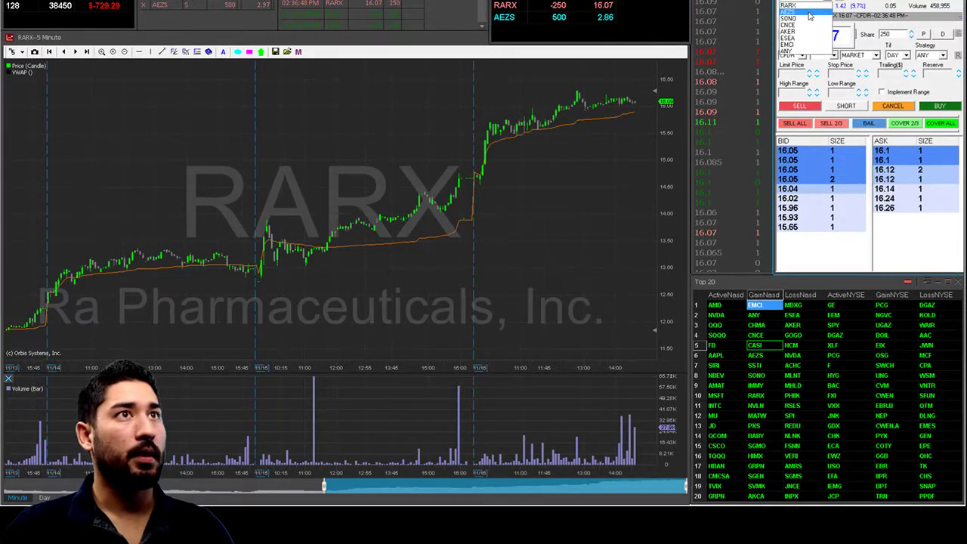
click(805, 18)
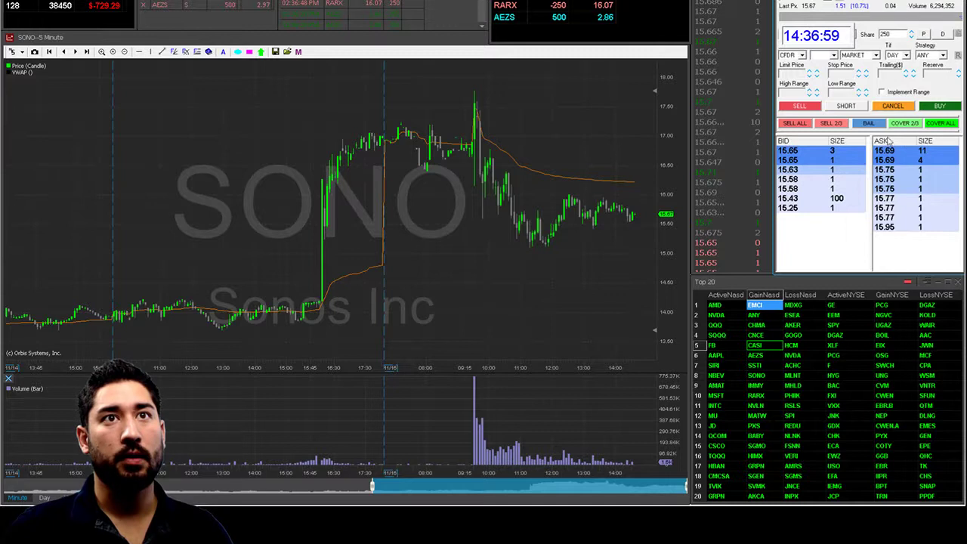
- Assign Close All Orders and Positions to the BAIL hot button, then open the Hot Key list
right_click(867, 124)
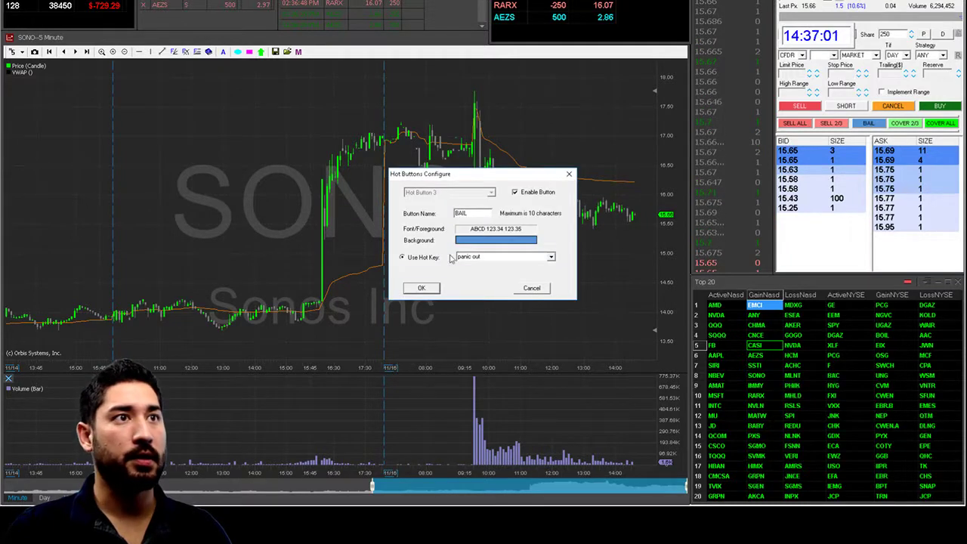
click(550, 258)
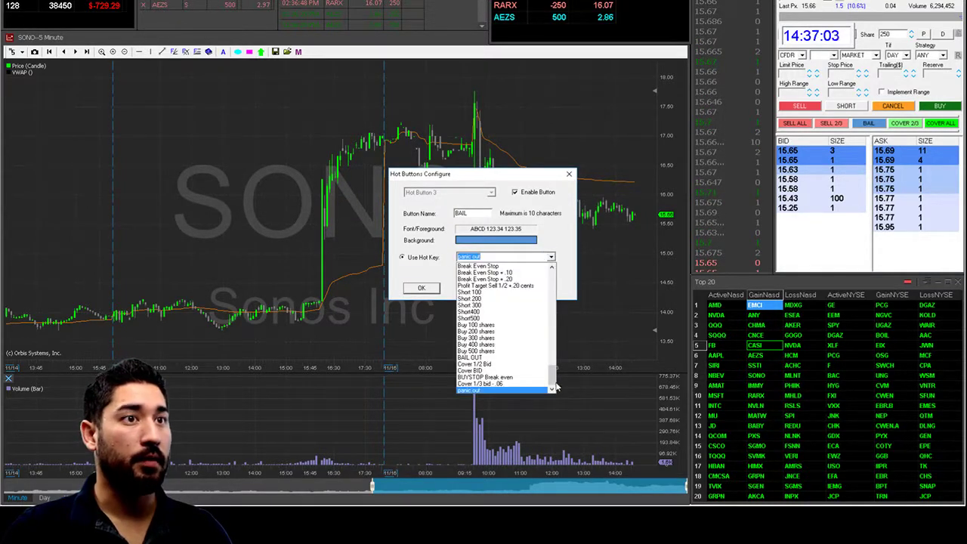
drag(552, 381, 555, 276)
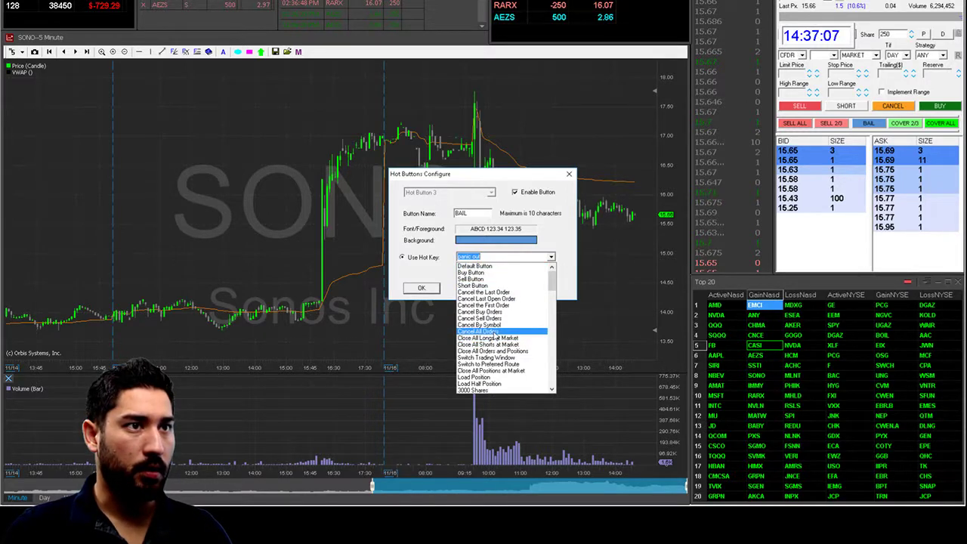
click(502, 351)
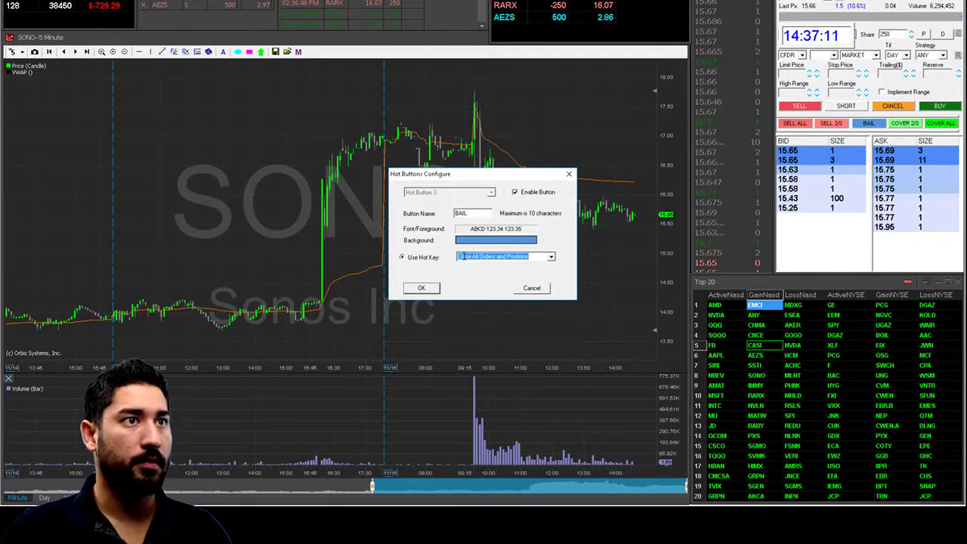
click(422, 288)
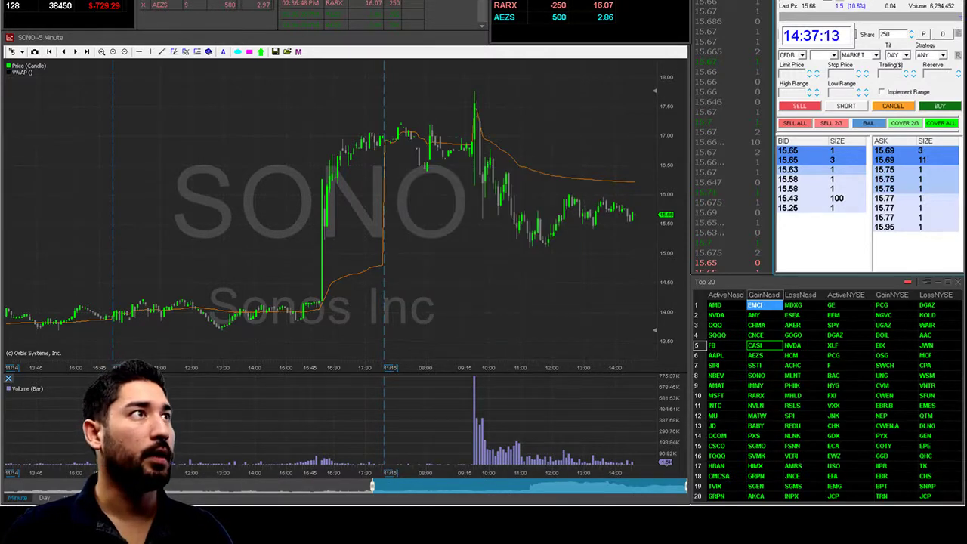
click(74, 42)
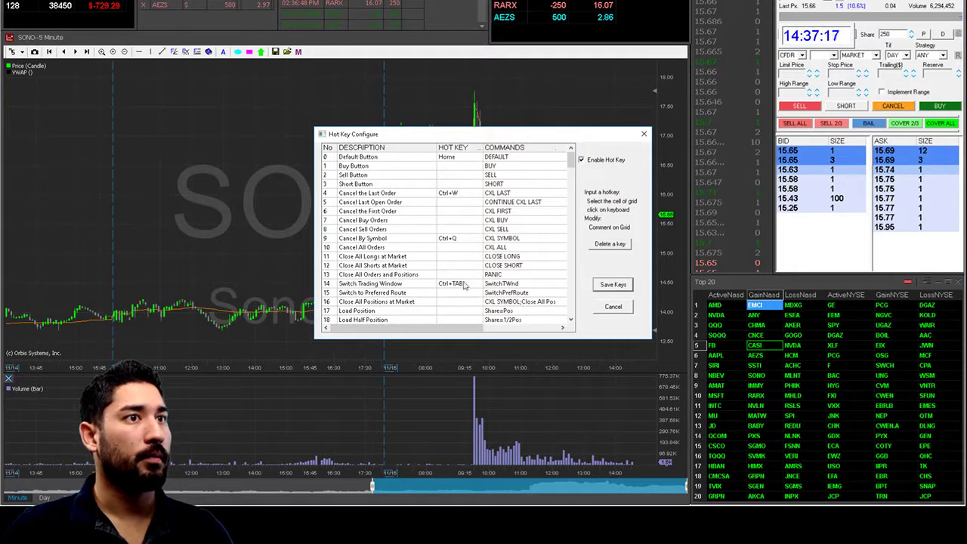
- Review row 13 PANIC and the Close All Orders and Positions entry, then cancel the list
click(483, 275)
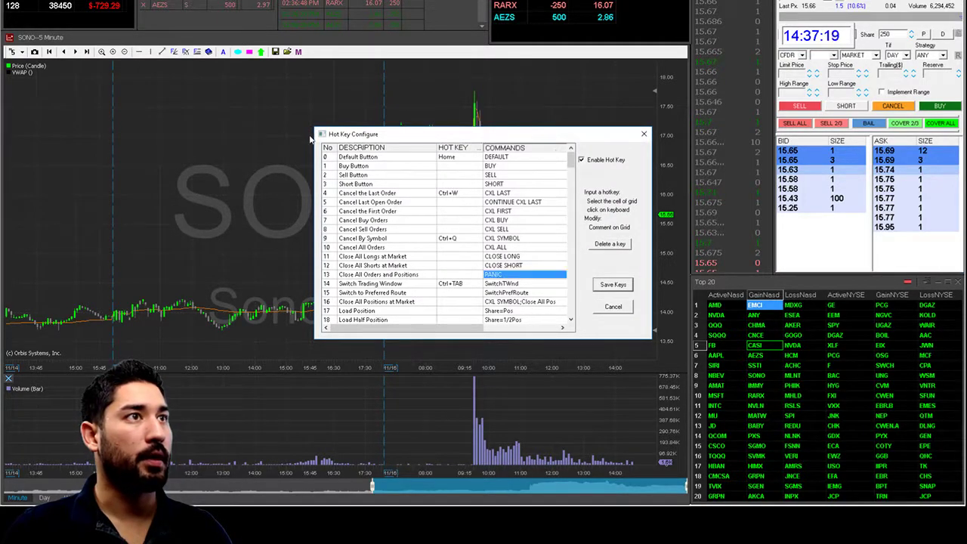
drag(312, 130, 146, 43)
click(195, 189)
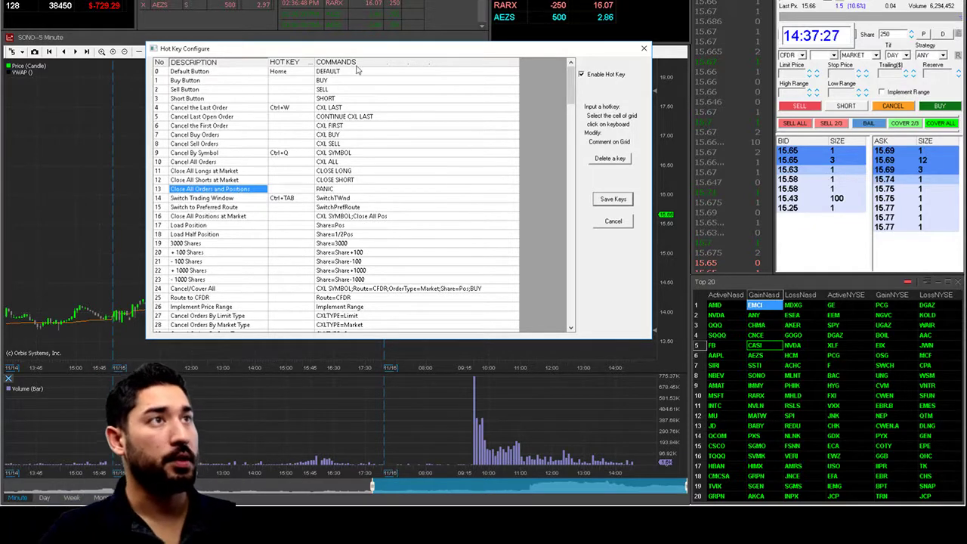
click(614, 222)
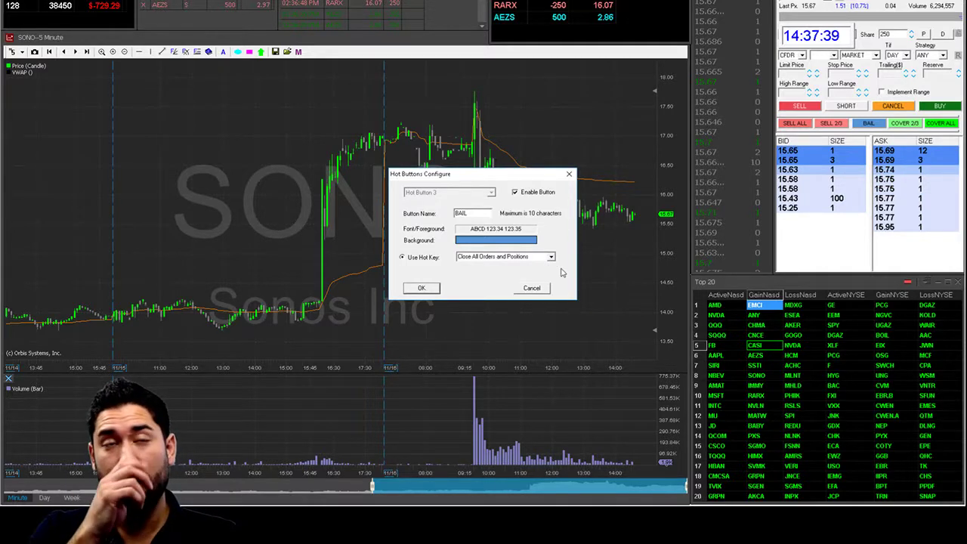
- Close BAIL's settings unchanged and buy 250 SONO at 15.69
click(532, 287)
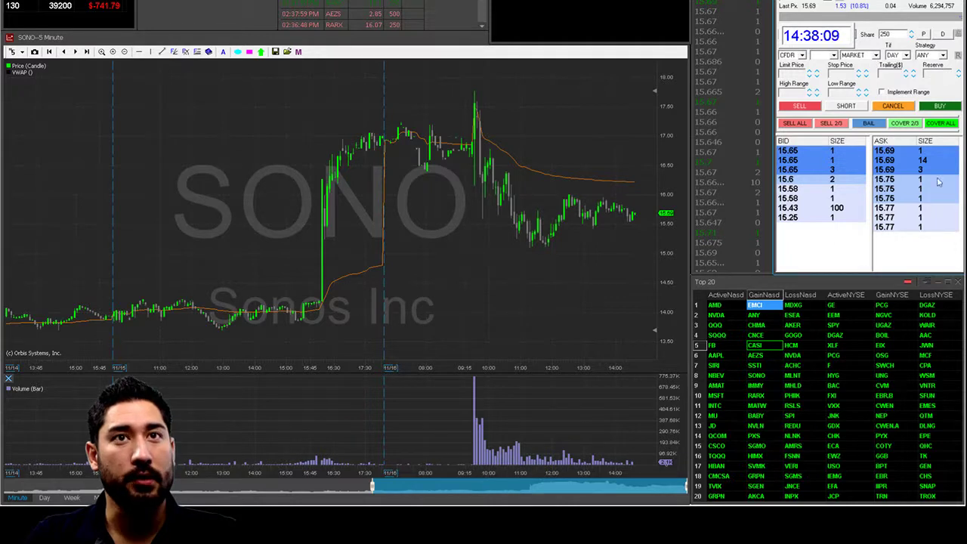
click(939, 106)
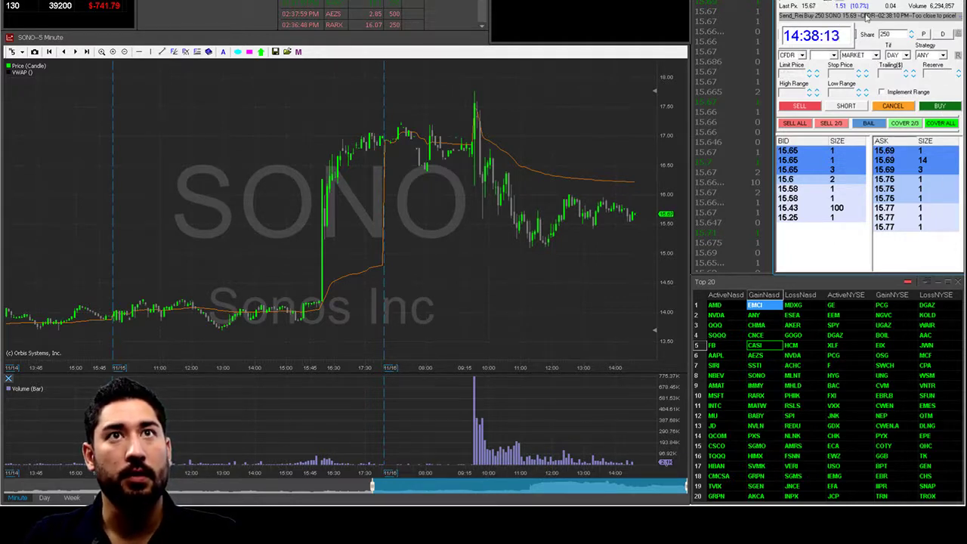
click(932, 106)
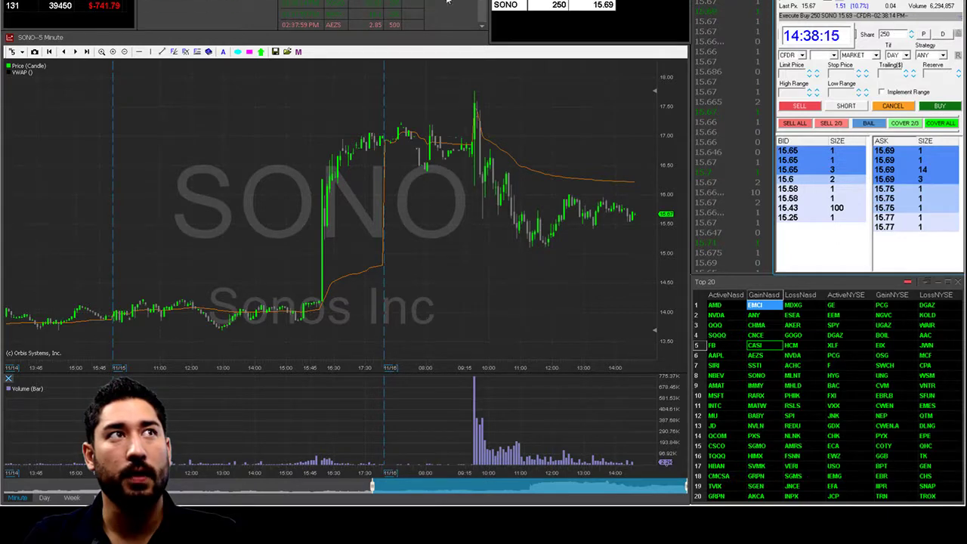
- Switch the order ticket to CNCE and short 250 shares at 13.528
click(810, 34)
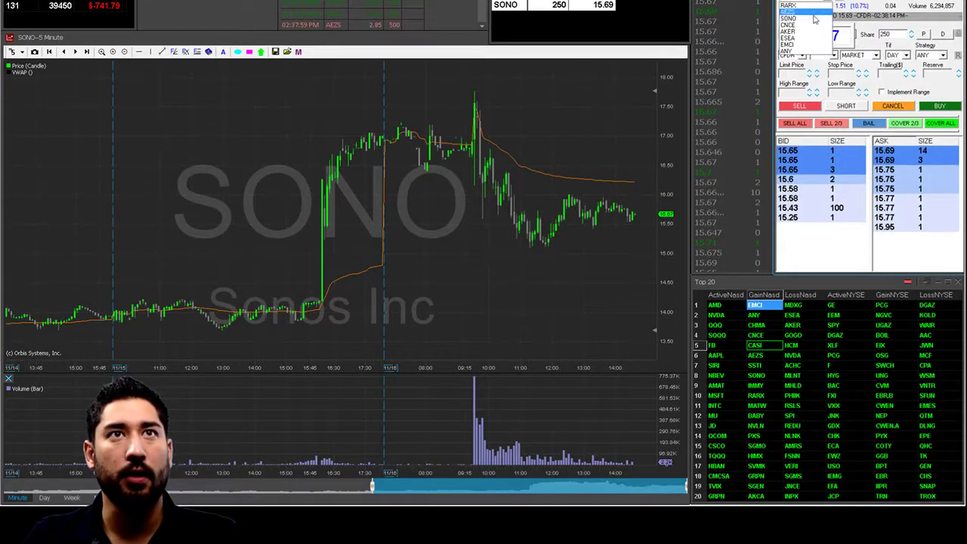
click(807, 25)
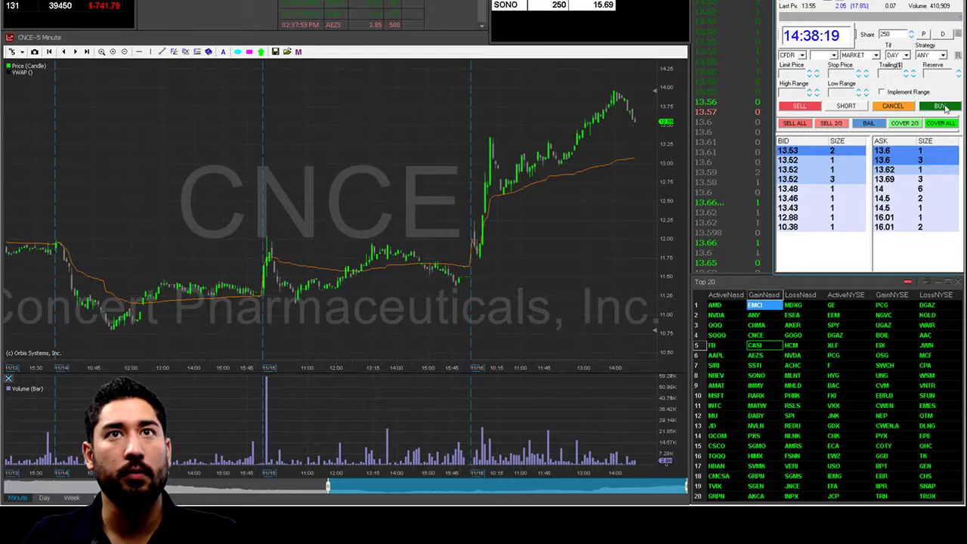
click(846, 105)
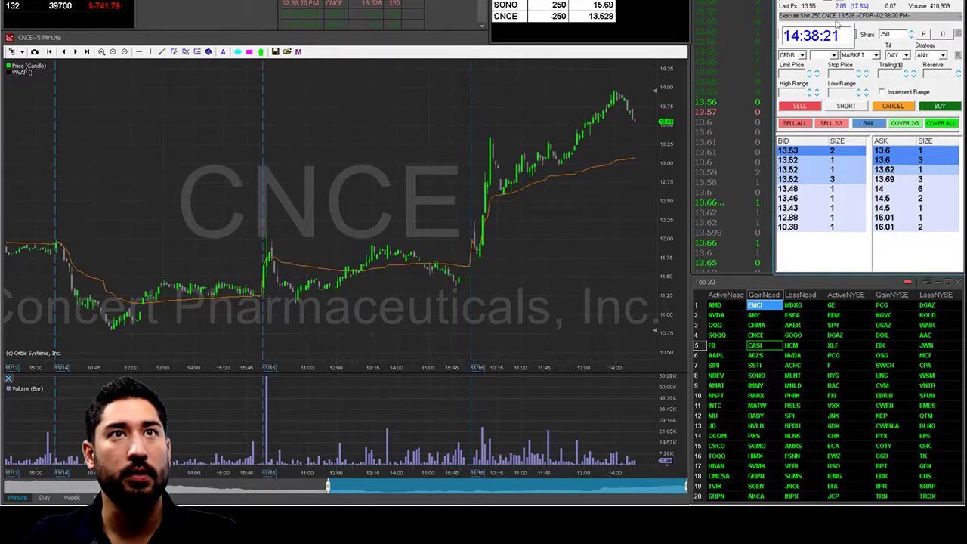
- Switch the order ticket to RARX and confirm the positions window configuration
click(835, 34)
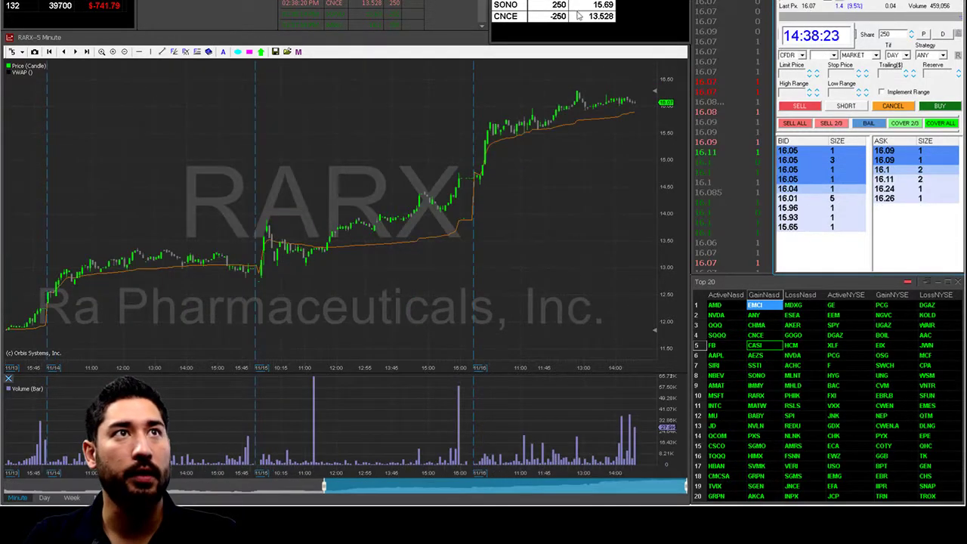
right_click(627, 22)
click(657, 45)
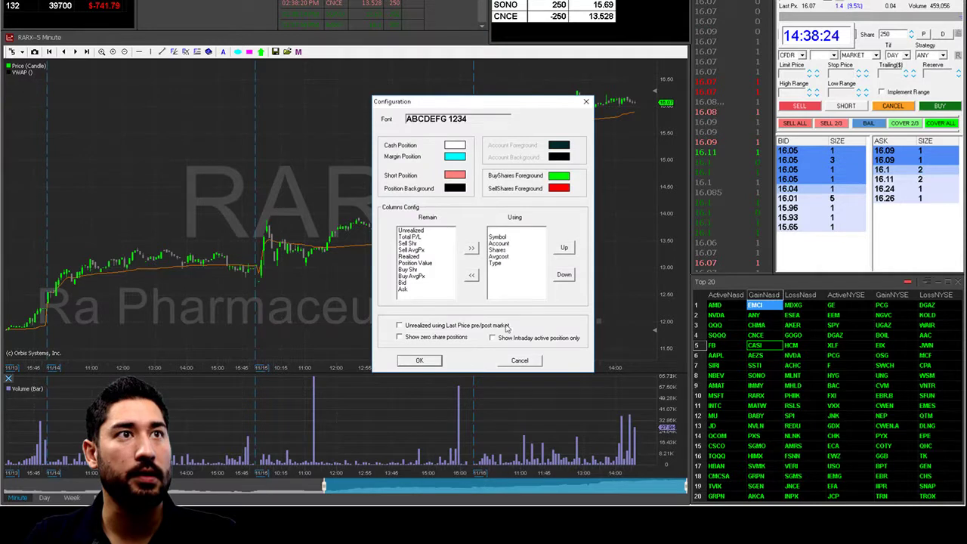
click(420, 361)
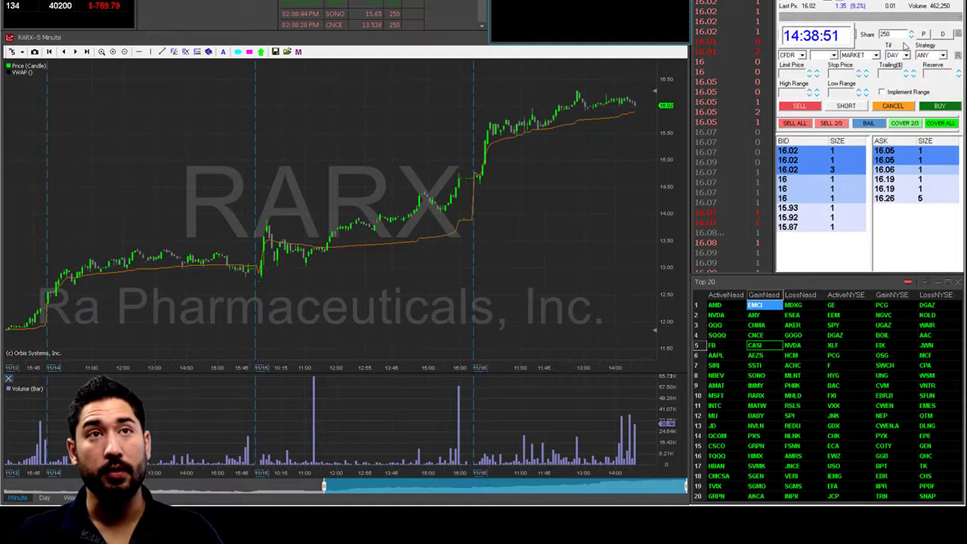
- Set hot button 3's action to panic out
right_click(870, 125)
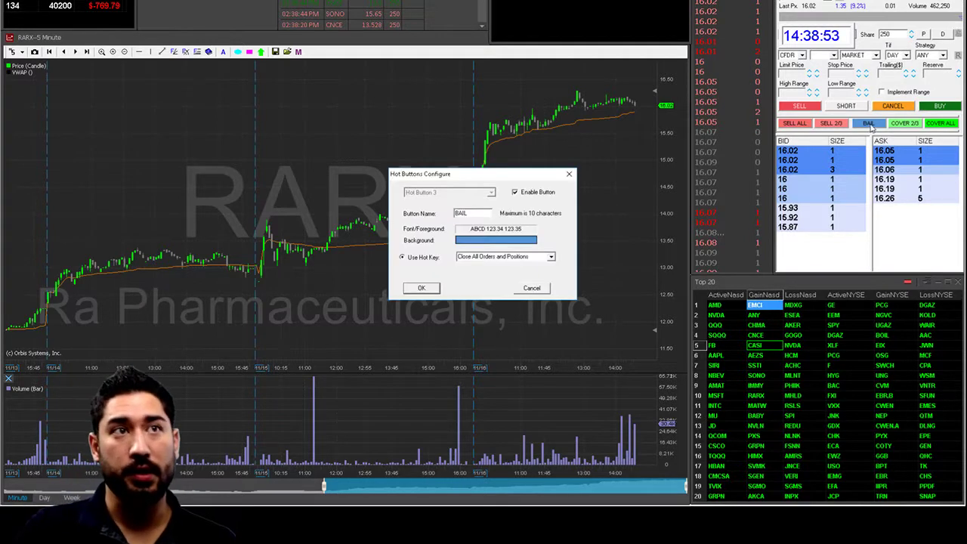
click(551, 257)
drag(552, 290, 555, 407)
click(496, 392)
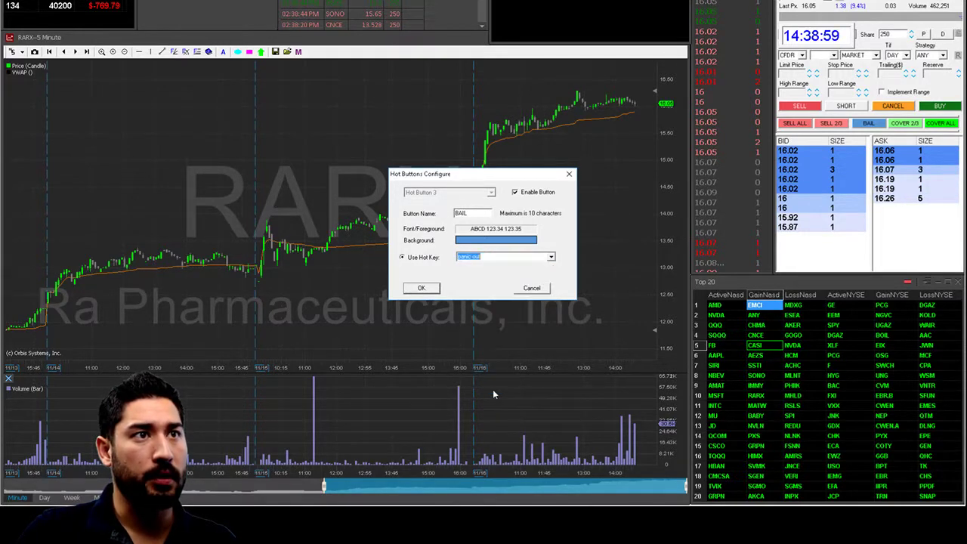
click(422, 287)
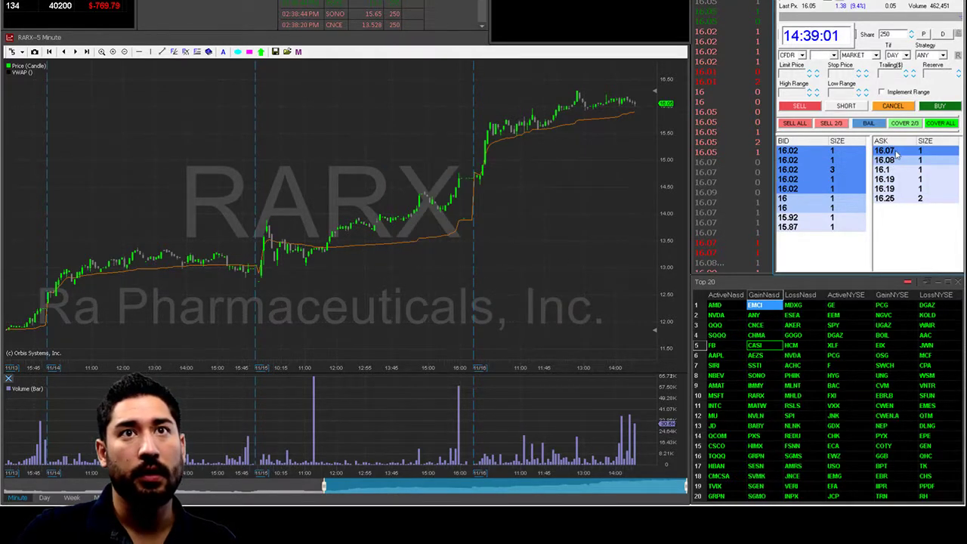
- Buy 250 more RARX to reach 500, place a 500-share limit sell at 16.56, then load CNCE
click(949, 107)
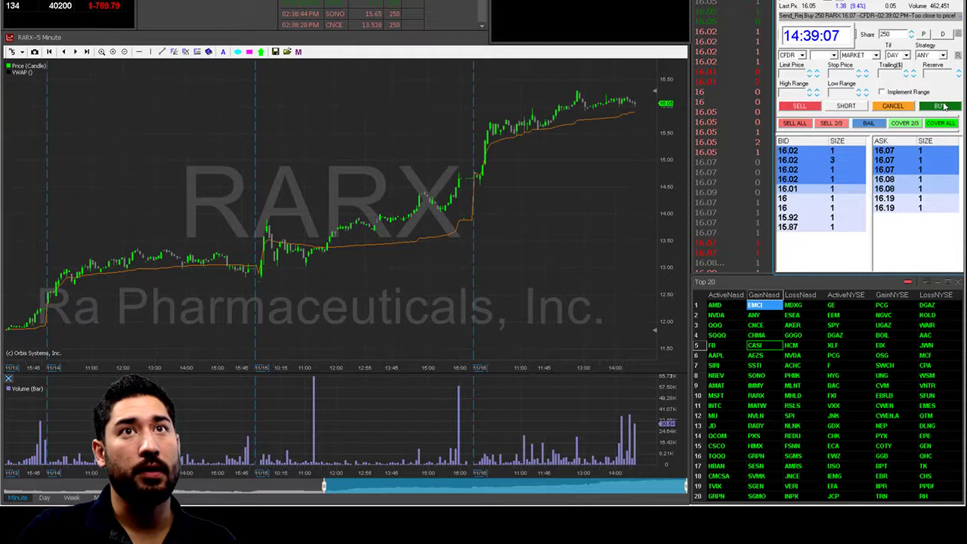
click(944, 107)
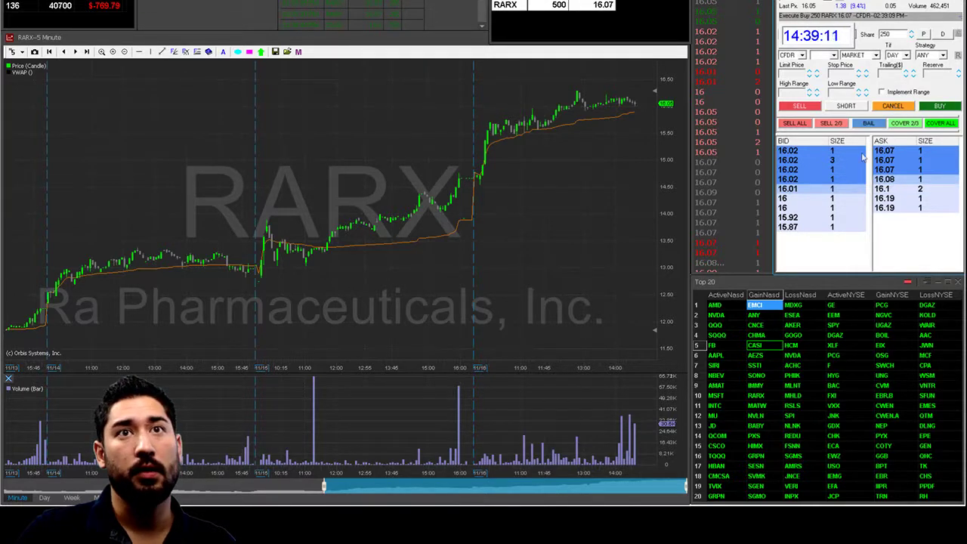
click(866, 208)
click(885, 208)
double_click(814, 73)
text(16.56)
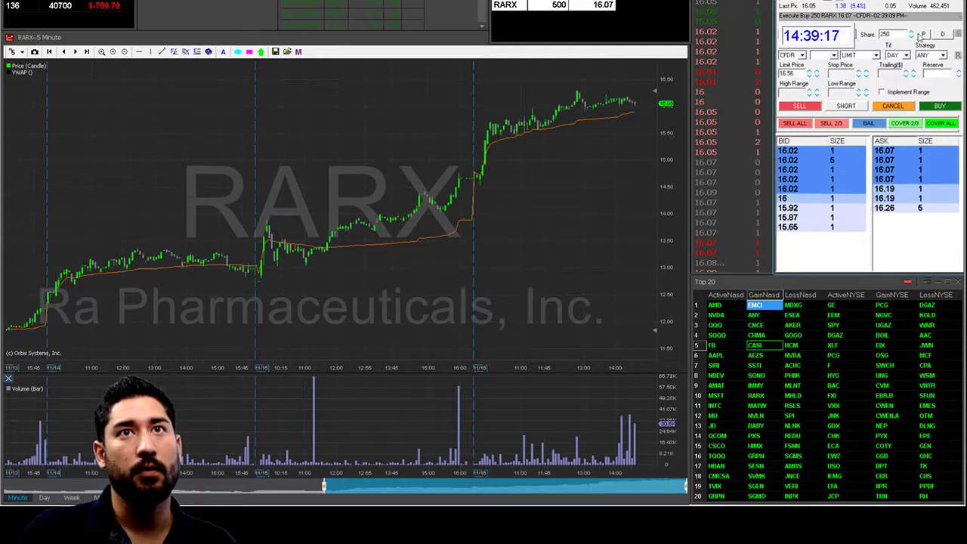
click(803, 110)
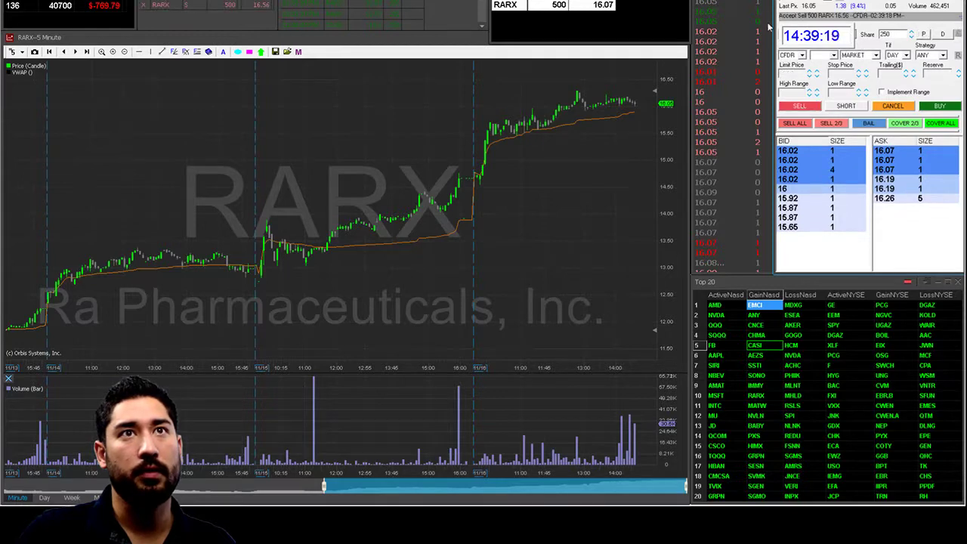
text(CNCE)
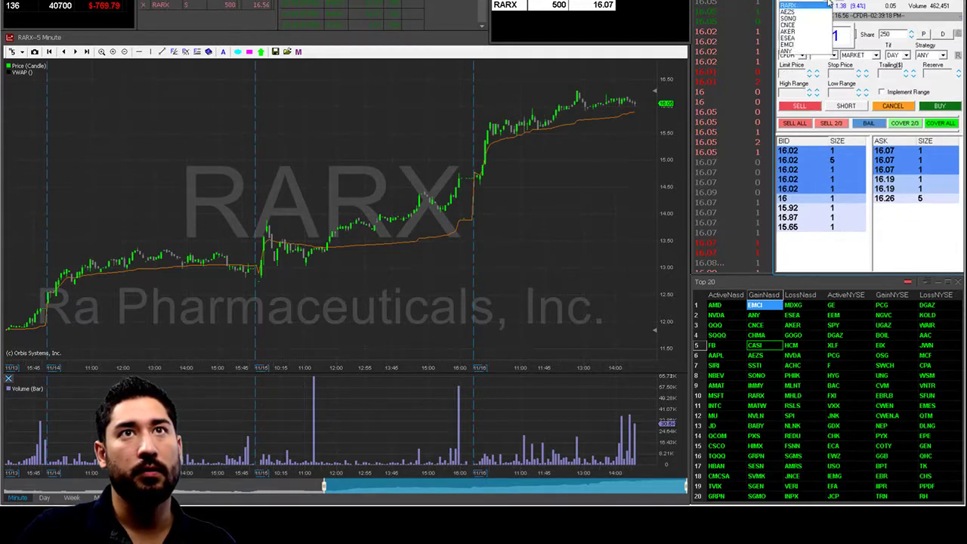
key(Return)
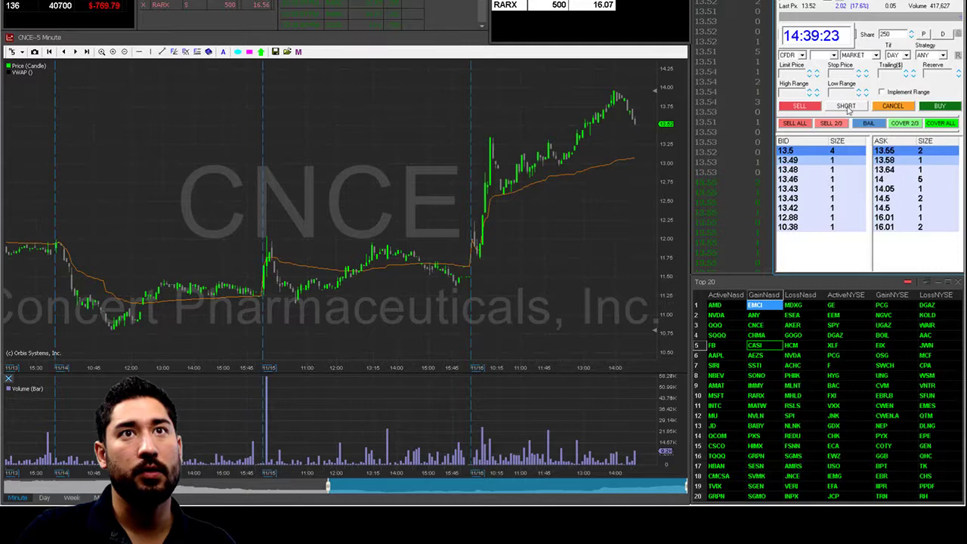
- Short 250 CNCE at 13.5, confirm the positions list configuration, and switch the ticket to EMCI
click(846, 106)
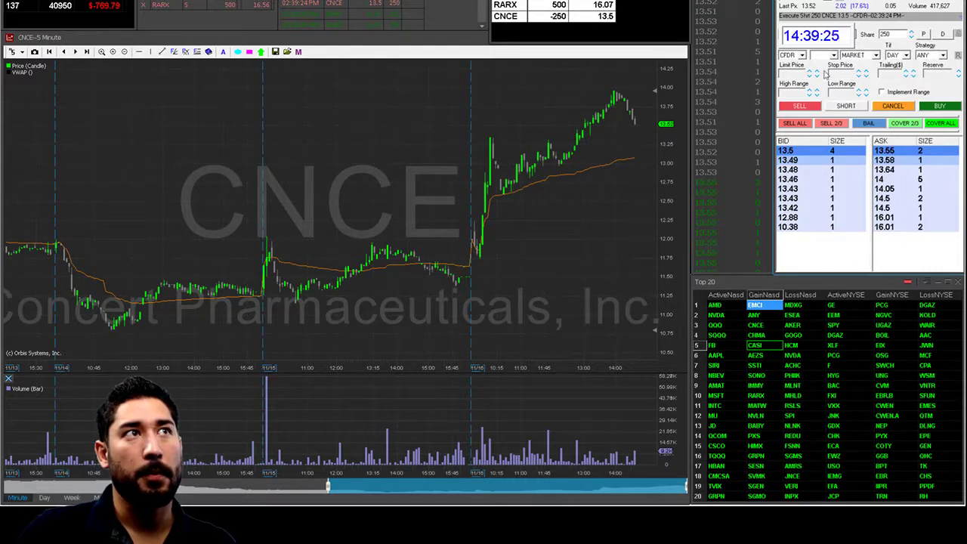
right_click(645, 15)
click(666, 23)
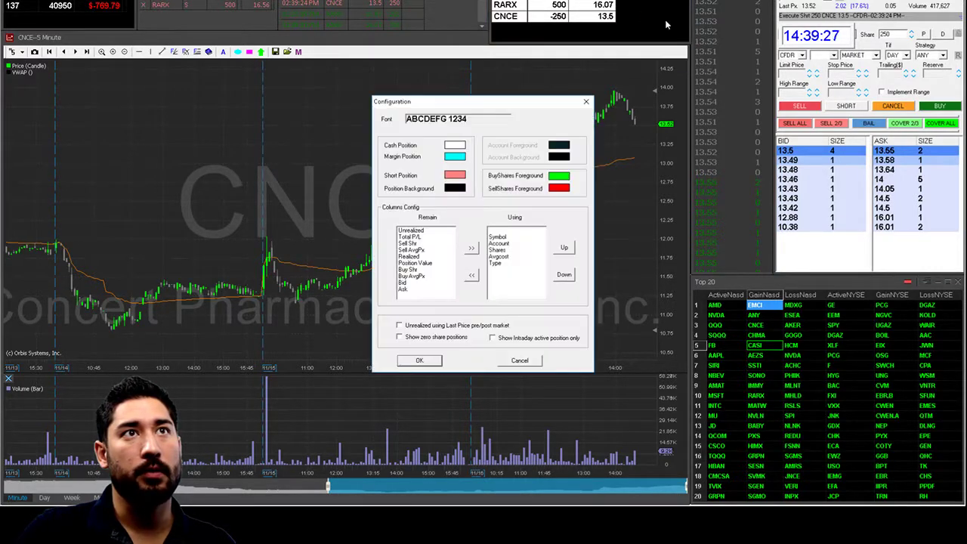
click(432, 361)
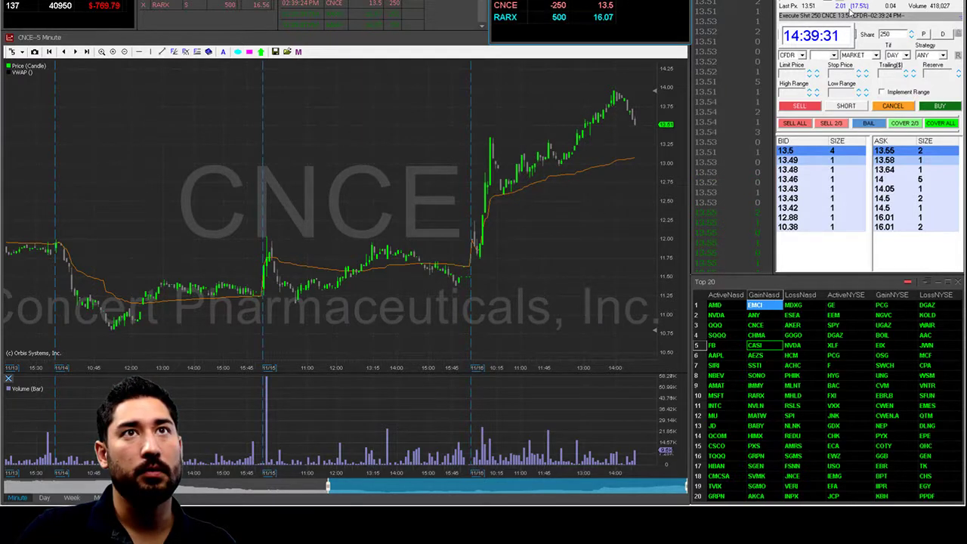
click(833, 55)
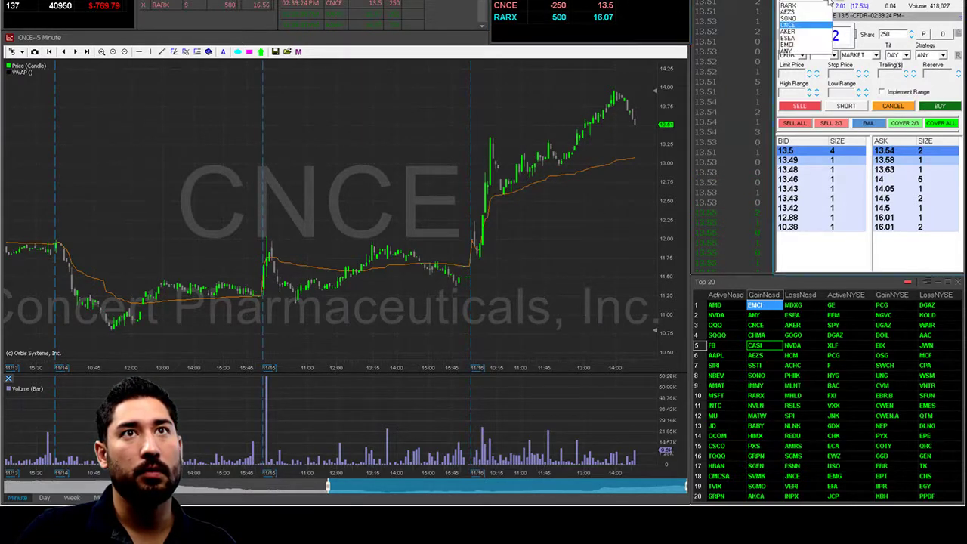
click(811, 47)
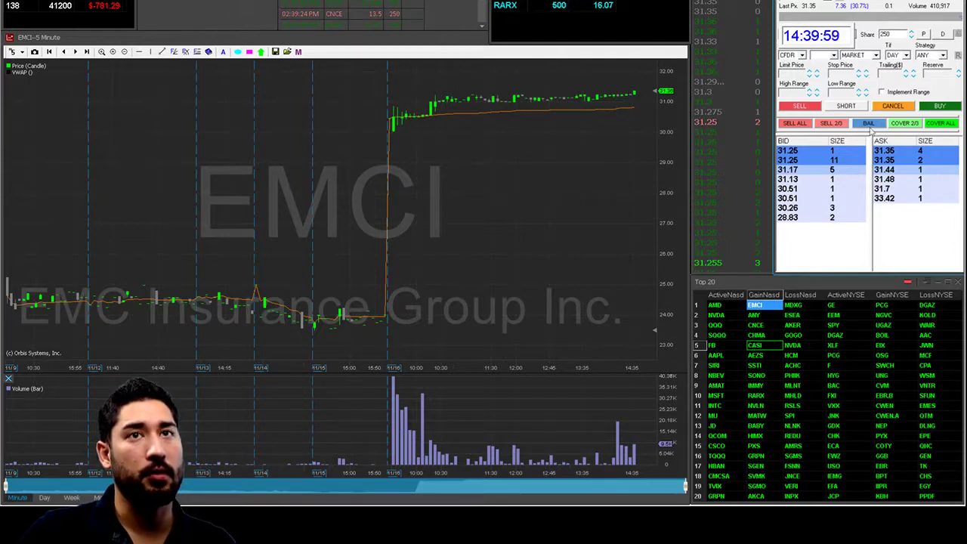
- Close all orders and positions with BAIL, then buy 250 EMCI at the 31.35 ask
click(870, 125)
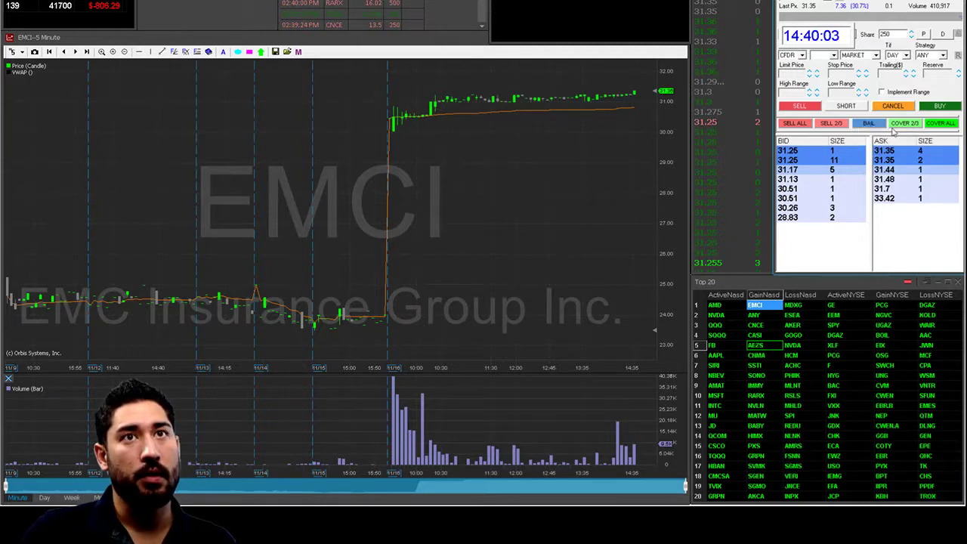
click(912, 154)
click(947, 108)
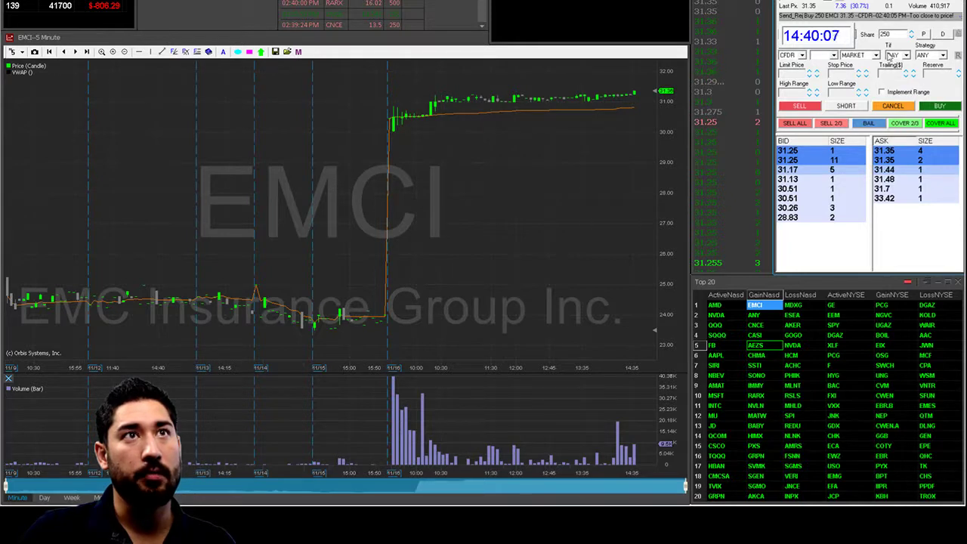
click(936, 108)
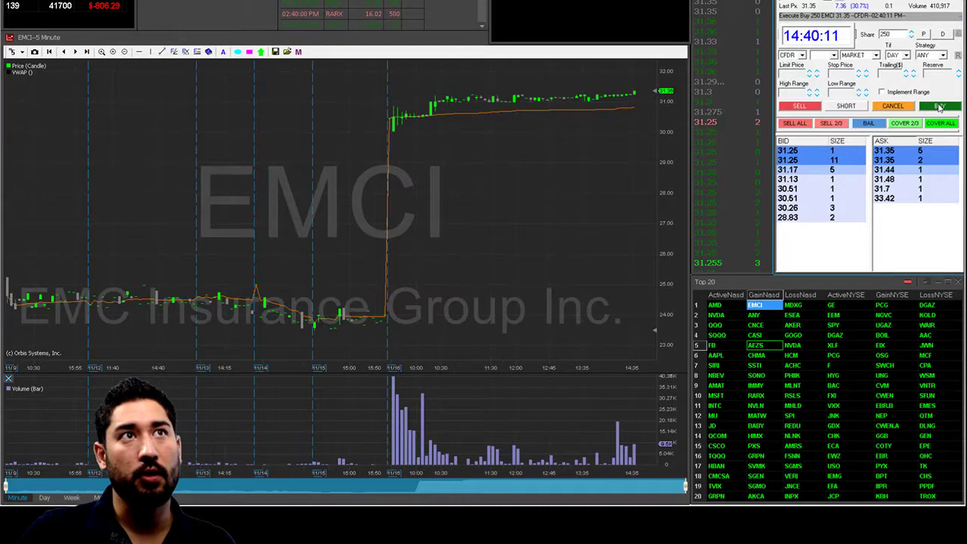
- Load RARX and short 250 shares at 16.02
text(RARX)
key(Return)
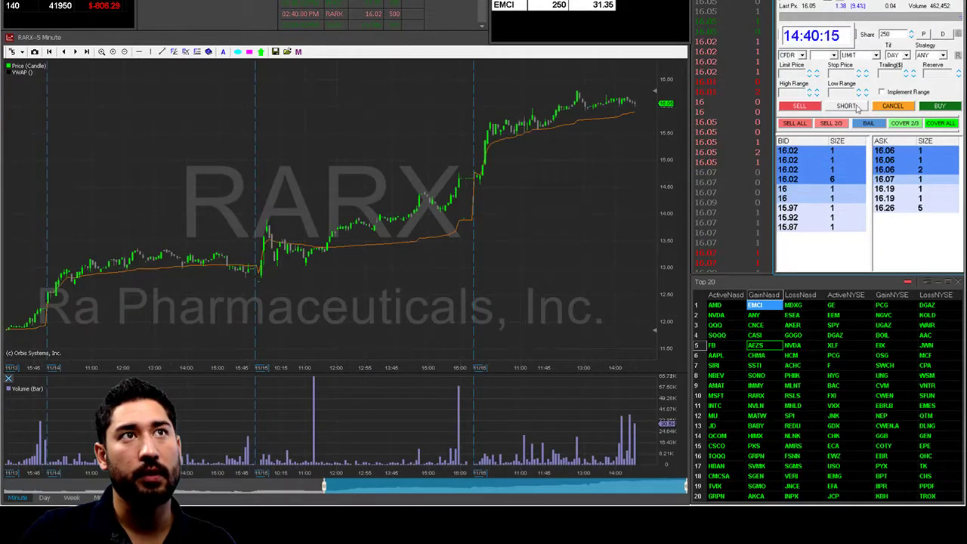
click(856, 108)
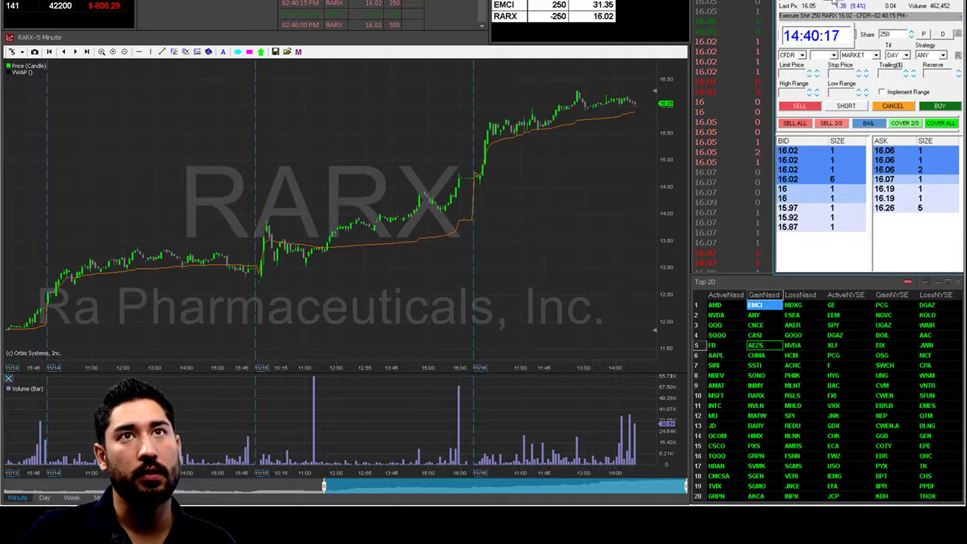
- Load EMCI, then switch the order ticket to ANY and open the positions list options
text(EMCI)
key(Return)
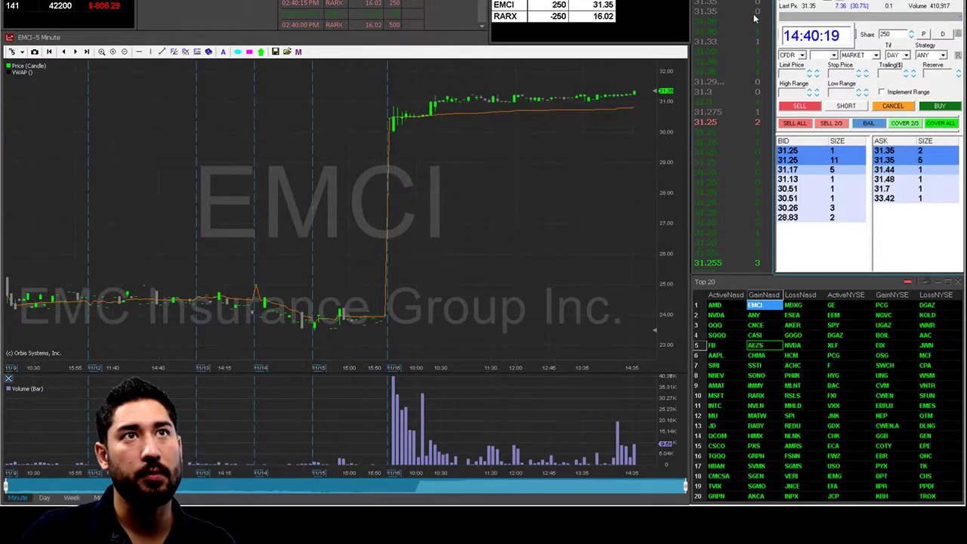
click(800, 57)
click(788, 51)
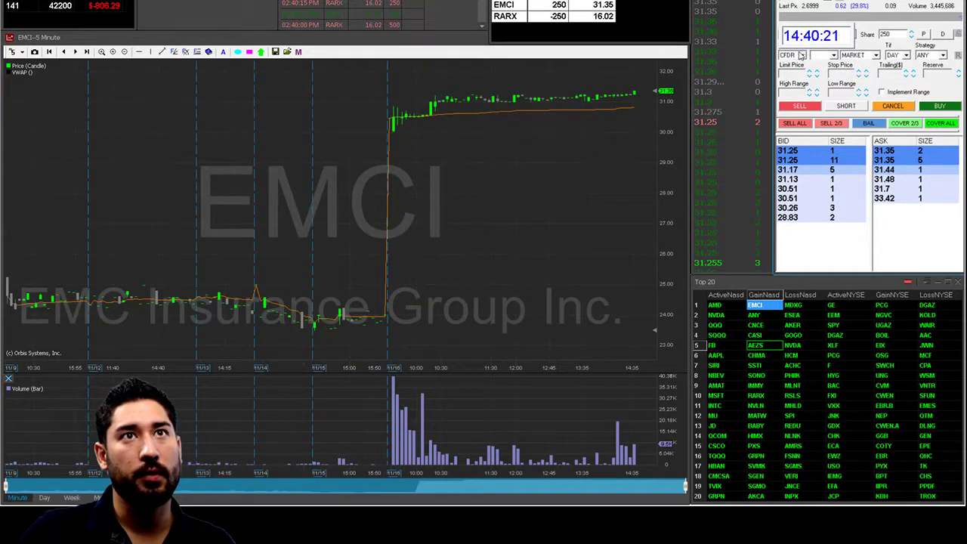
right_click(656, 12)
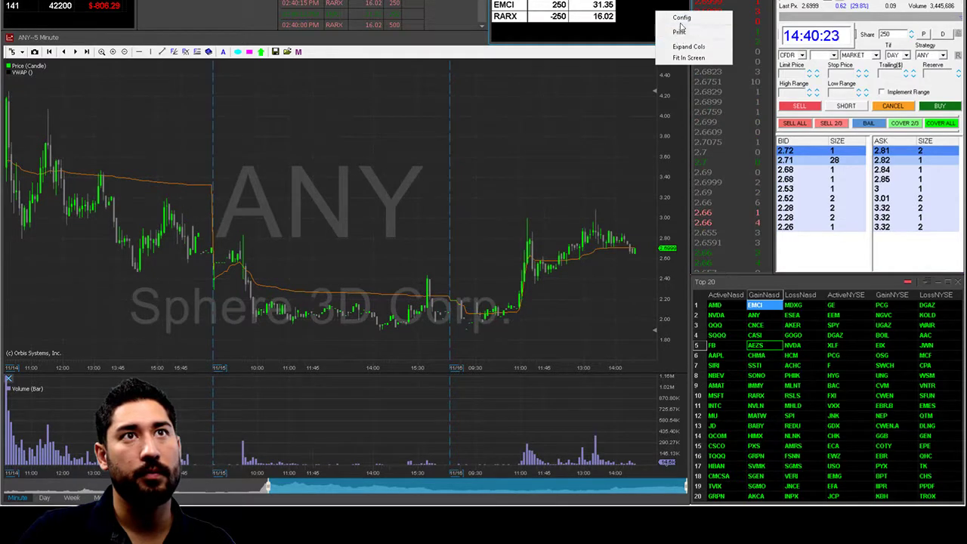
- Confirm the positions list configuration, then use the BAIL hot button to close the EMCI and RARX positions
click(681, 17)
click(420, 361)
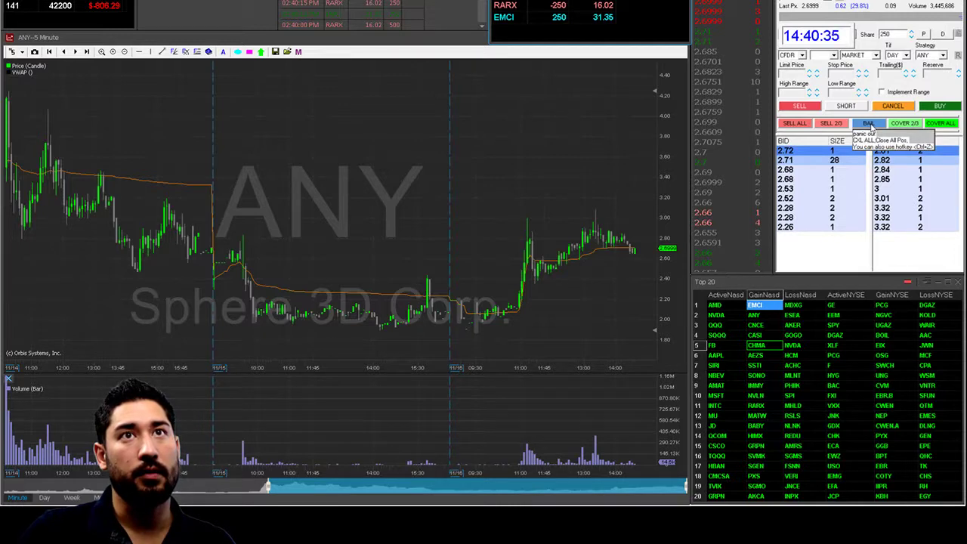
click(868, 124)
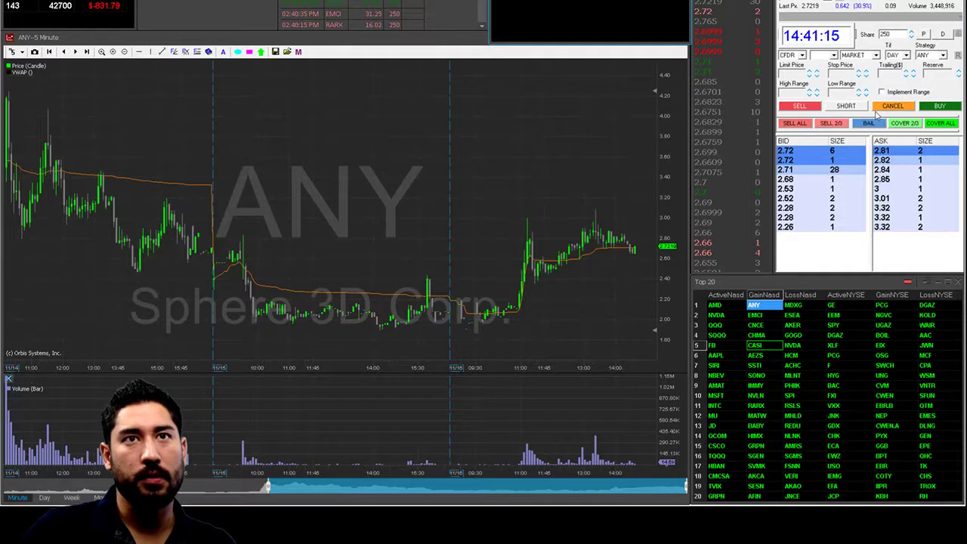
click(870, 140)
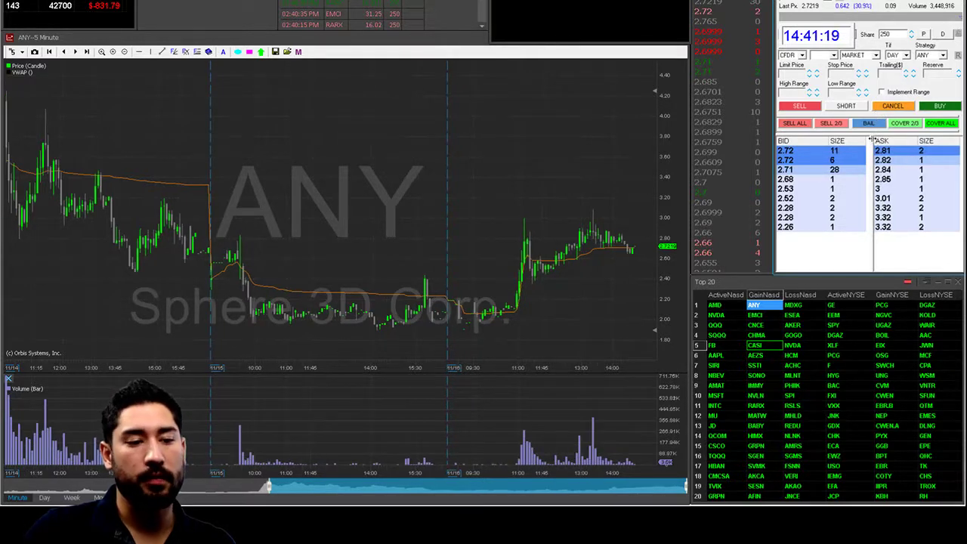